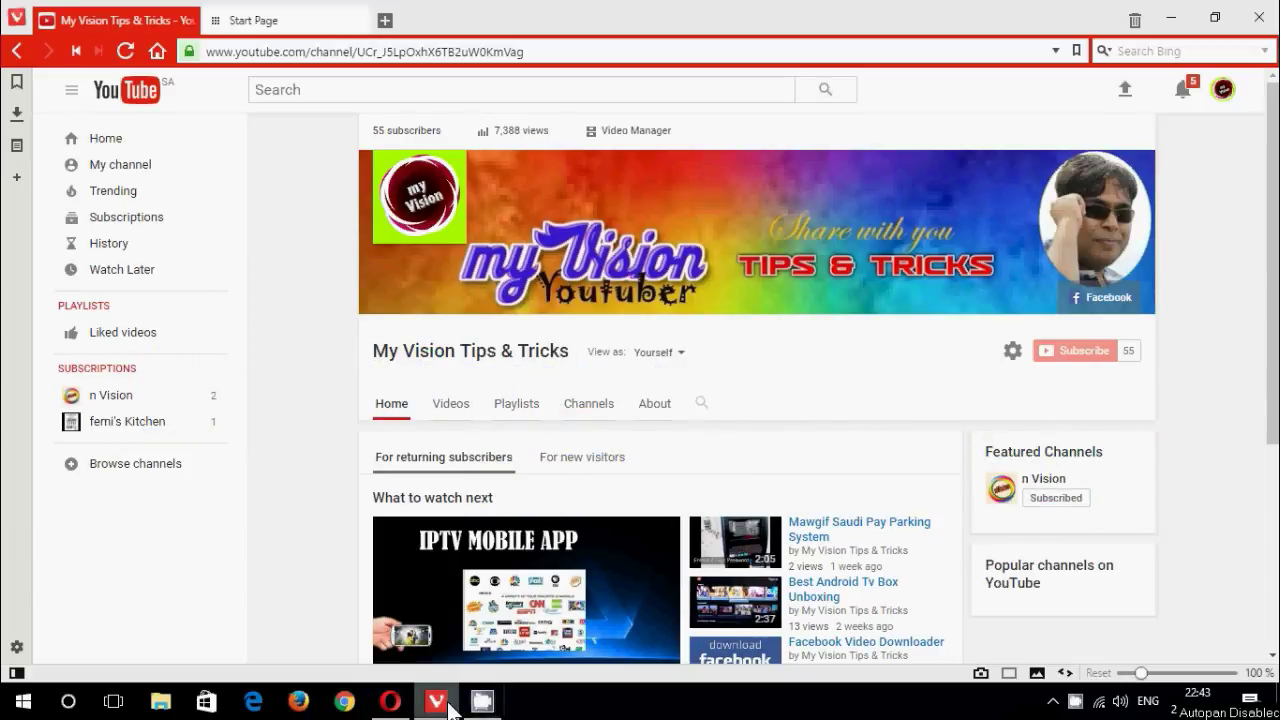
Switch from the YouTube channel to Vivaldi's Start Page with its Speed Dial tiles
{"action": "left_click", "coordinate": [277, 18]}
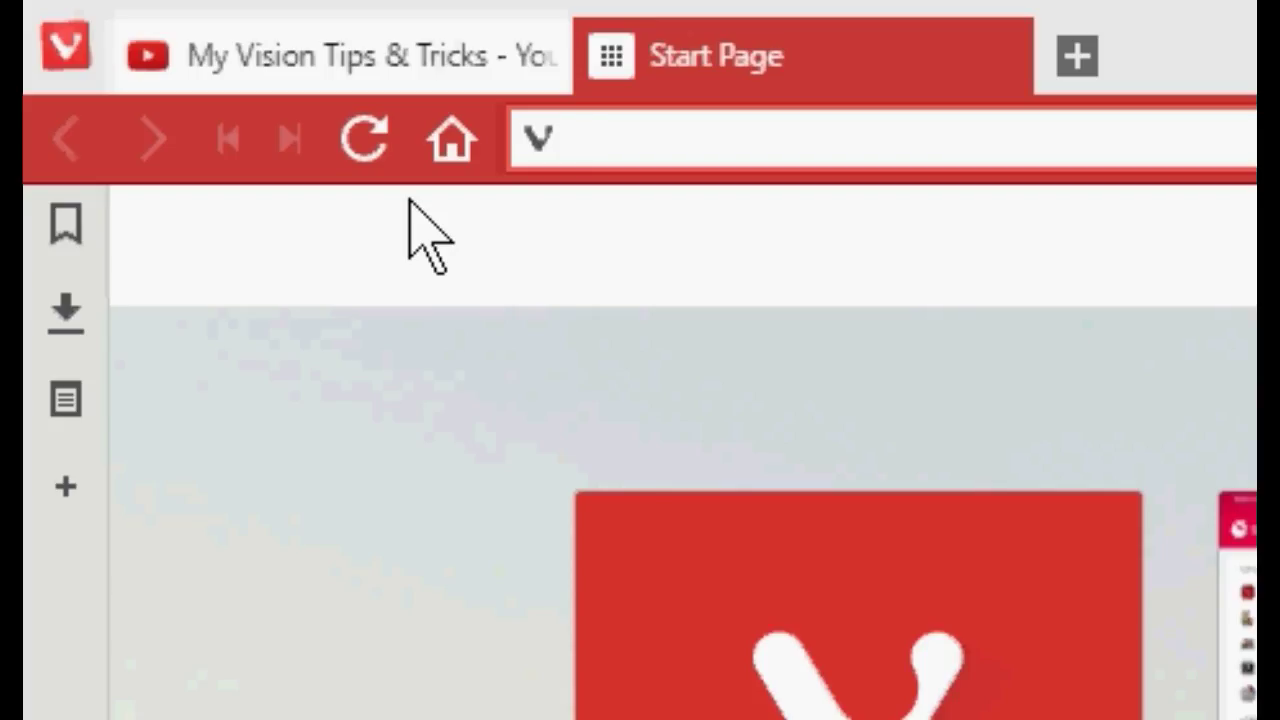
{"action": "type", "text": "jio.com/"}
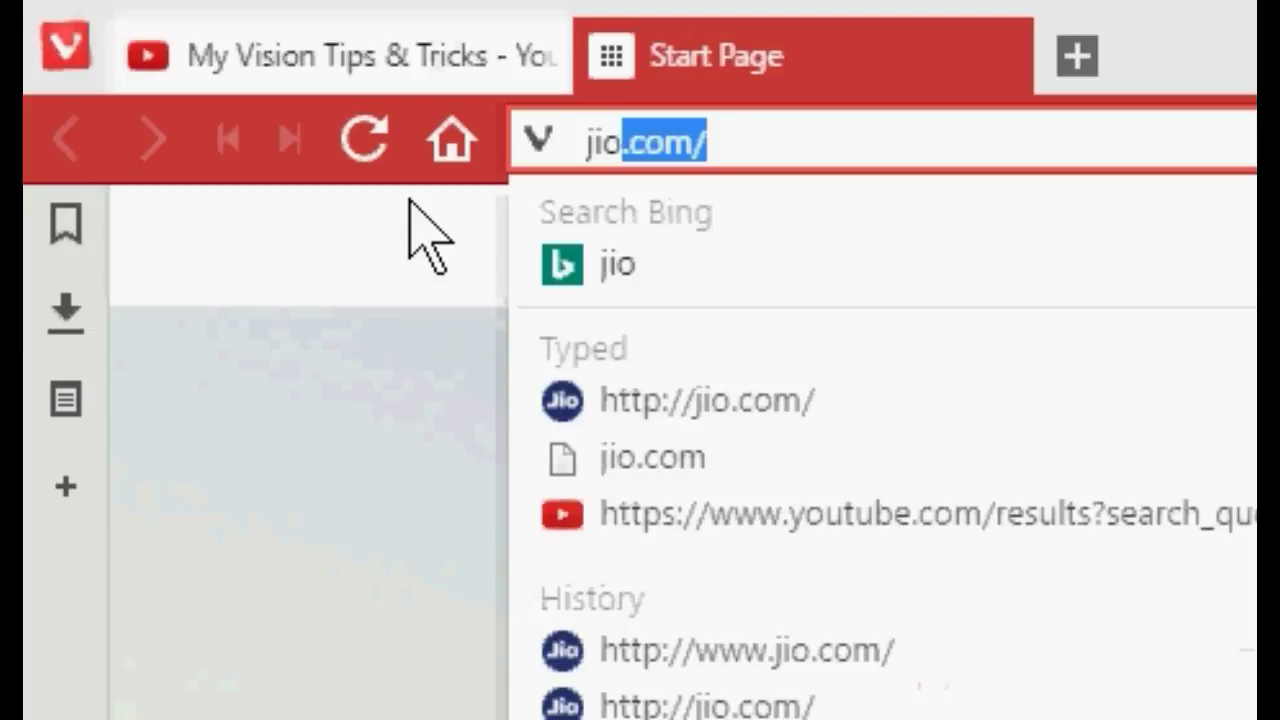
{"action": "key", "text": "Return"}
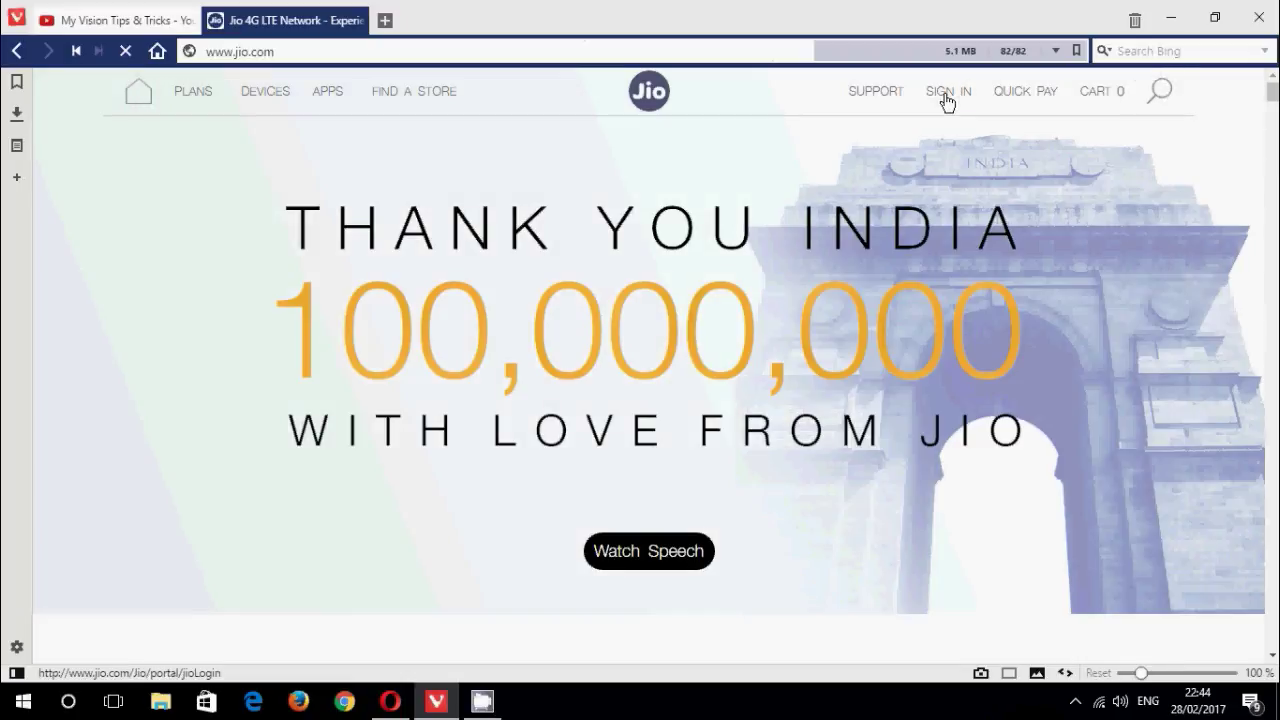
Sign in to the Jio account with the saved email and password
{"action": "left_click", "coordinate": [947, 96]}
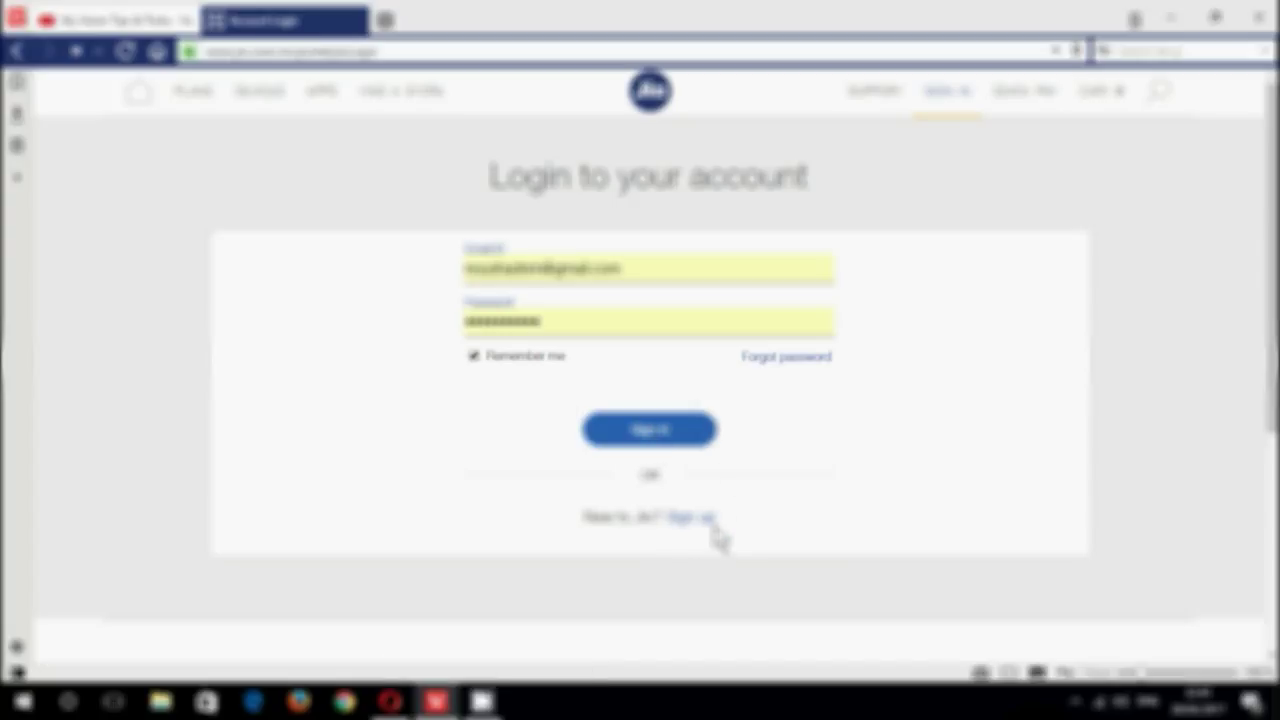
{"action": "left_click", "coordinate": [660, 434]}
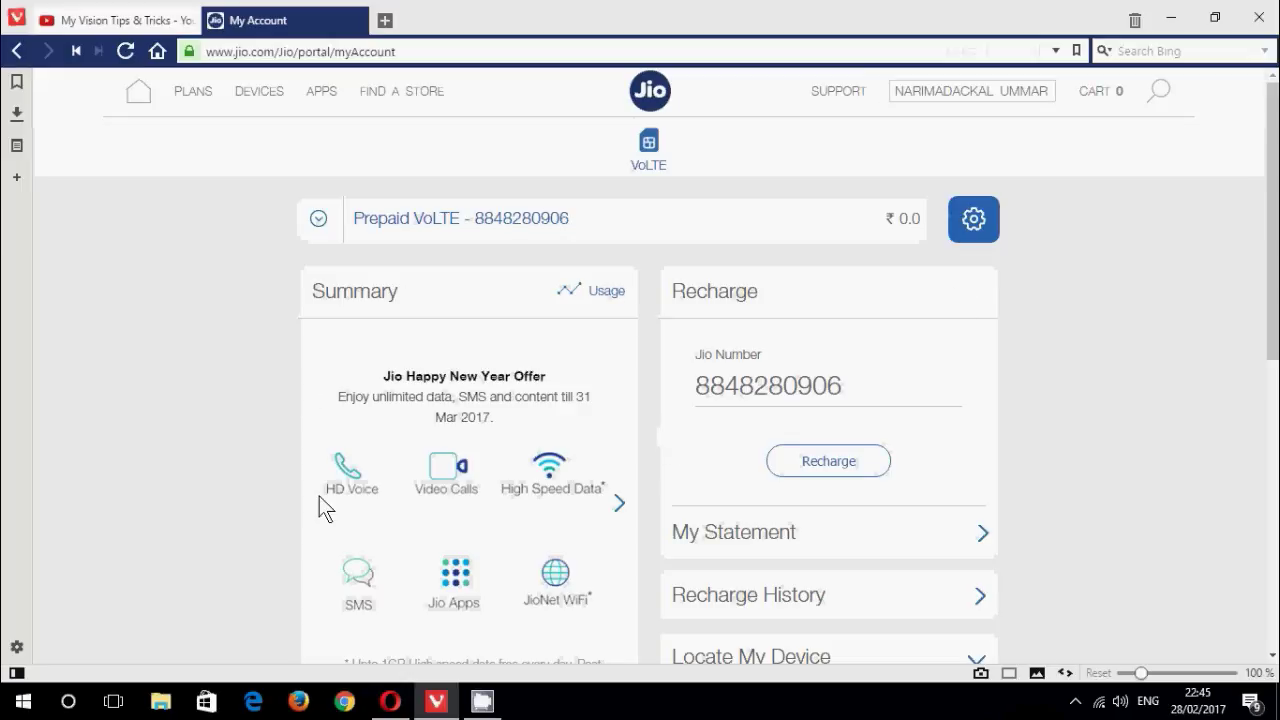
Scroll through the My Account dashboard to review the Happy New Year Offer summary
{"action": "scroll", "coordinate": [1116, 448], "scroll_direction": "down", "scroll_amount": 3}
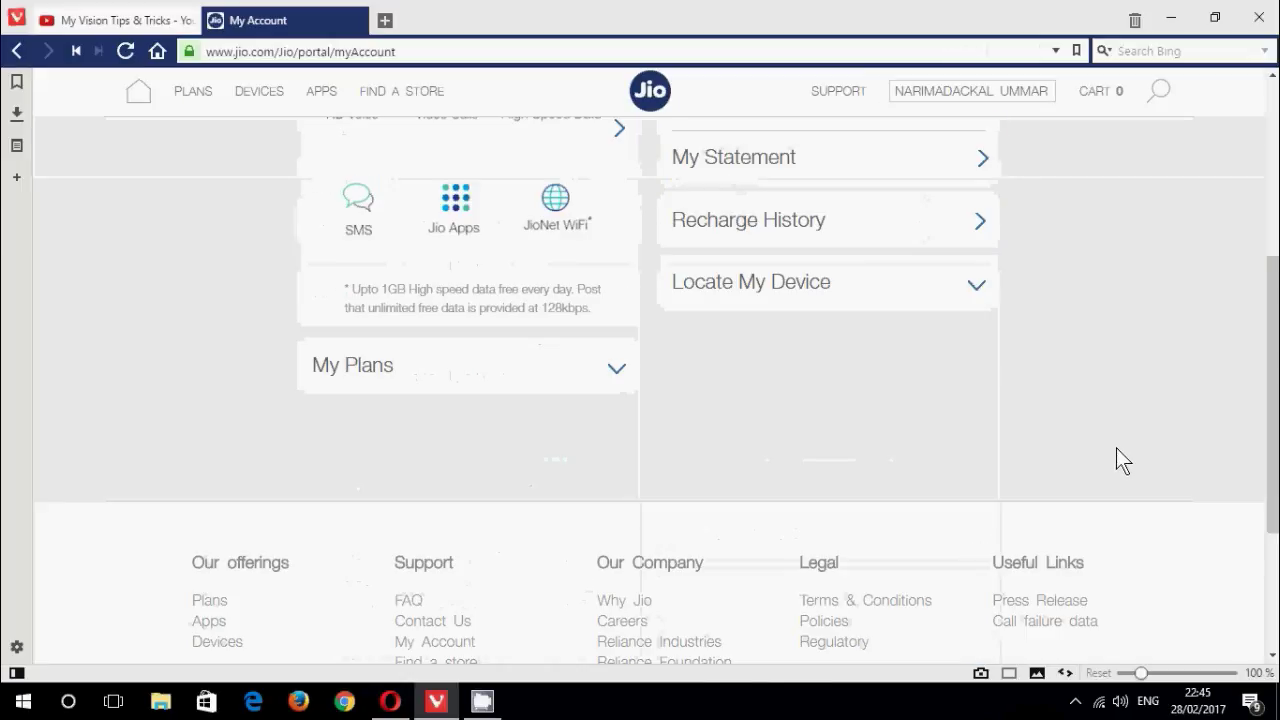
{"action": "scroll", "coordinate": [1116, 448], "scroll_direction": "up", "scroll_amount": 2}
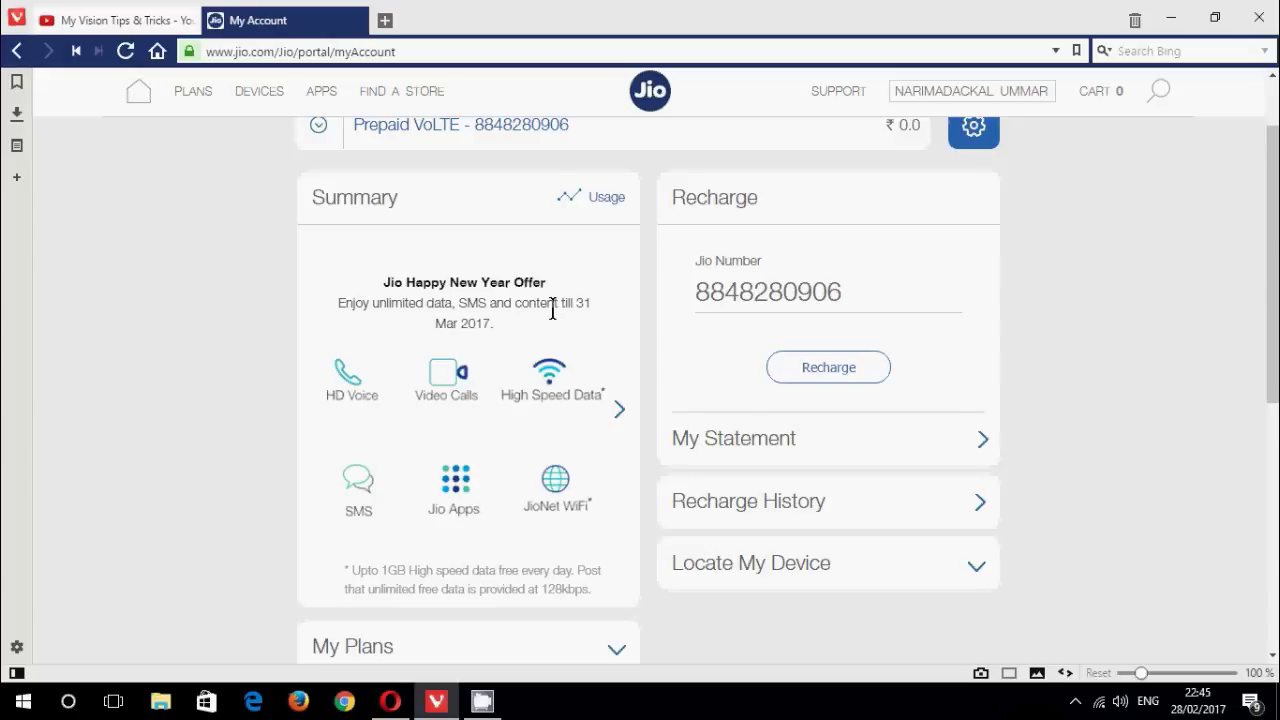
Pick the Jio Prime Membership @ Rs 99 plan under Membership Plan for recharge
{"action": "left_click", "coordinate": [828, 367]}
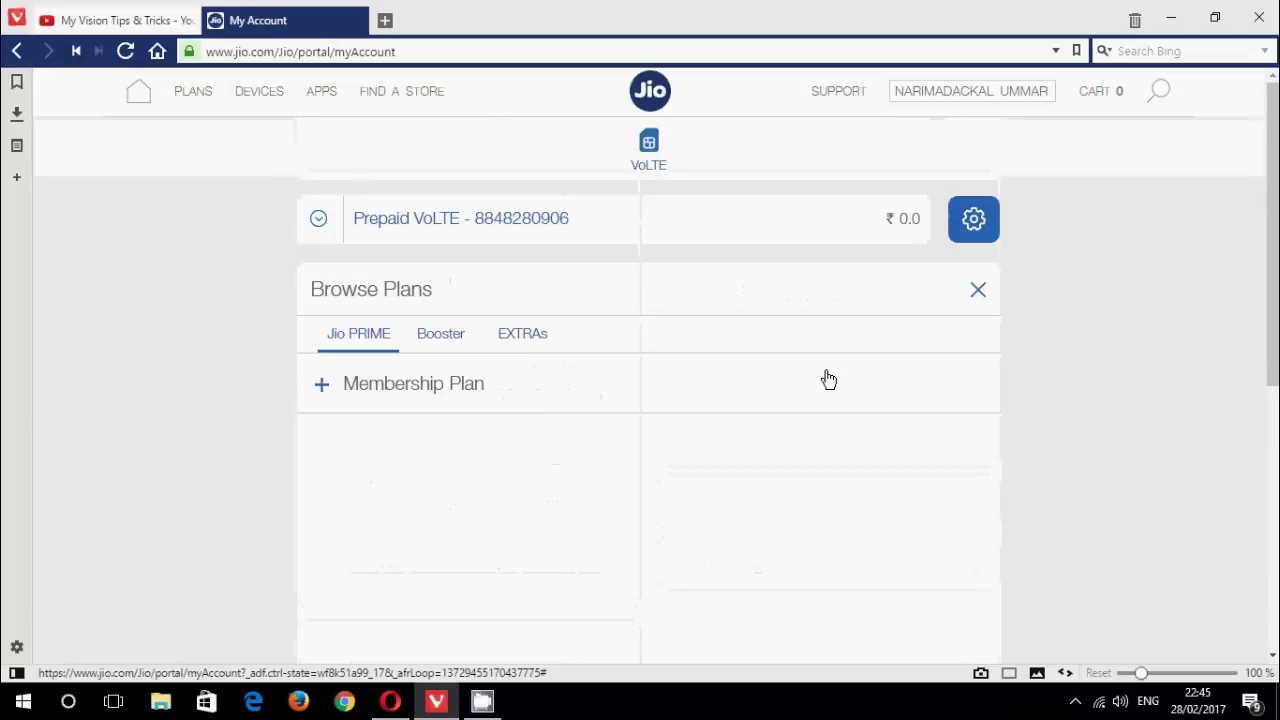
{"action": "left_click", "coordinate": [828, 378]}
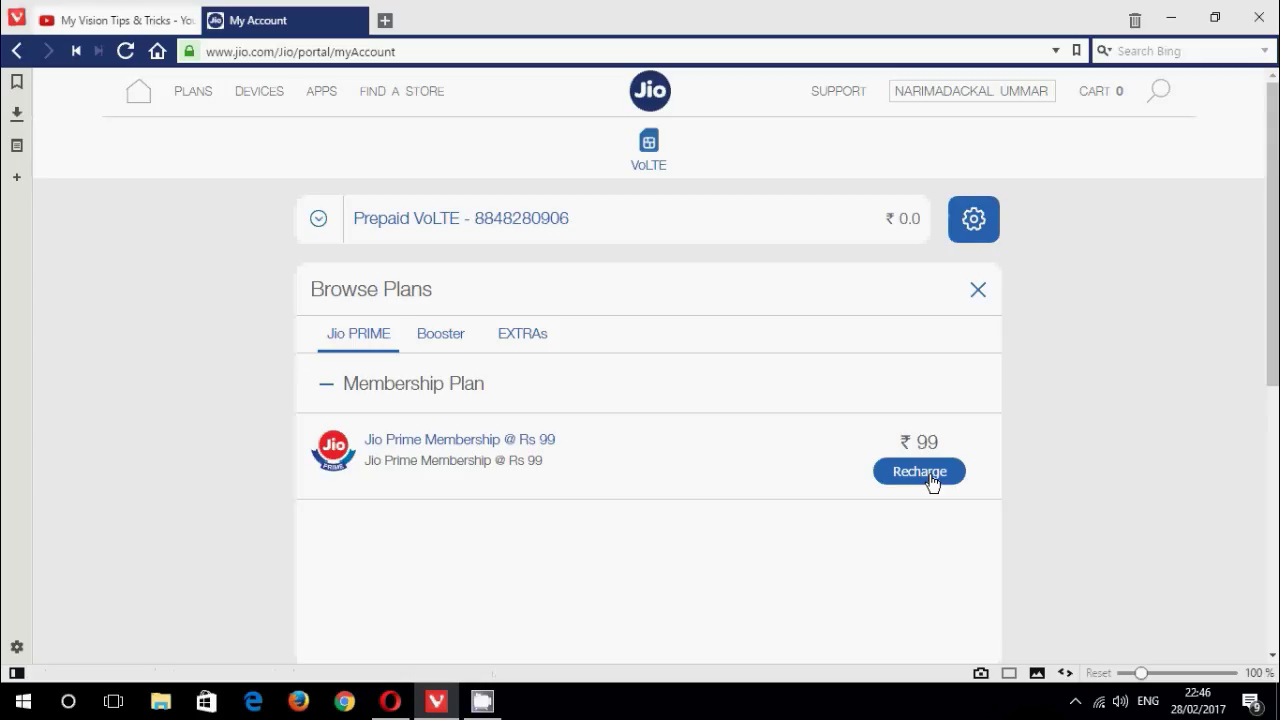
{"action": "left_click", "coordinate": [931, 483]}
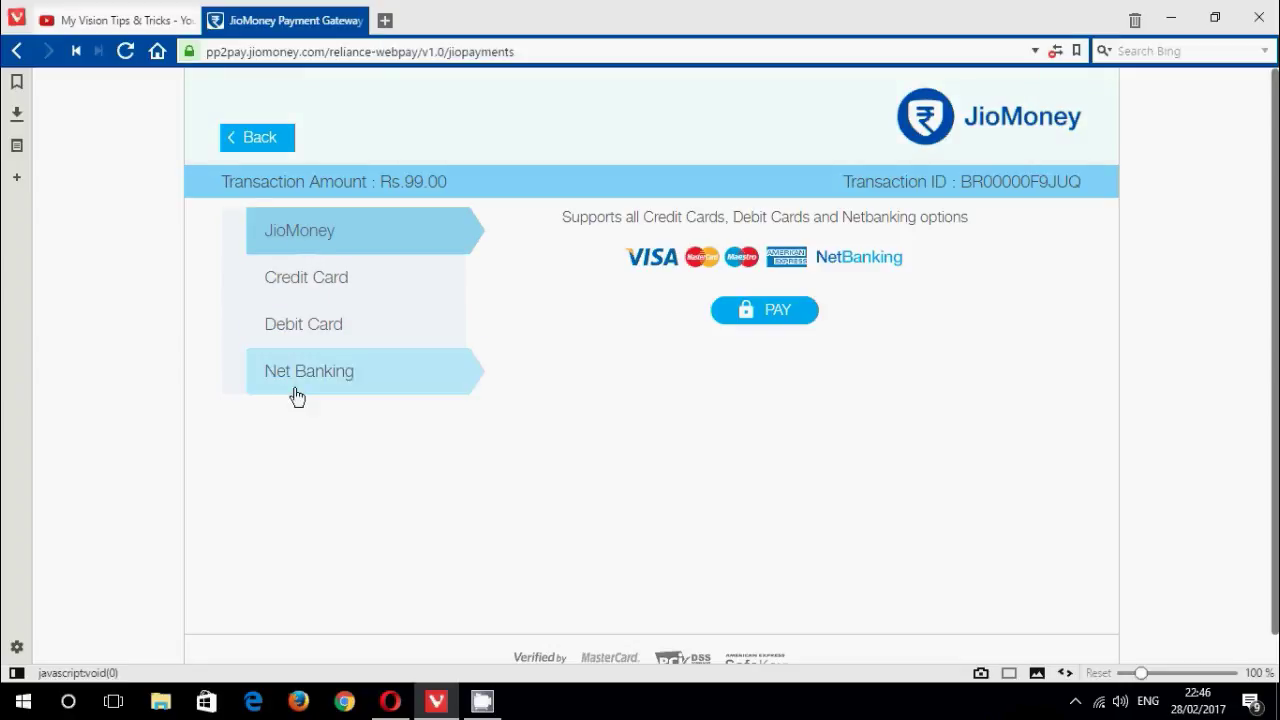
Pay Rs 99 by debit card, filling in card number, cardholder name, expiry date and CVV
{"action": "left_click", "coordinate": [331, 337]}
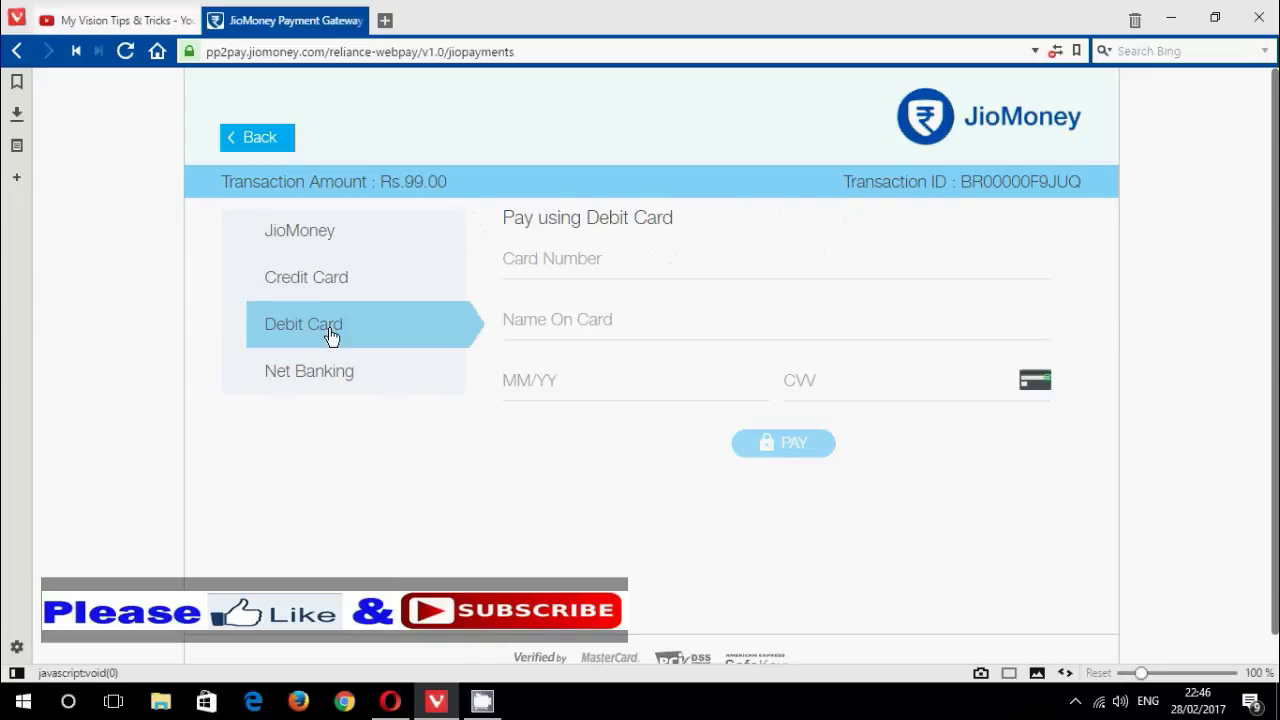
{"action": "left_click", "coordinate": [588, 268]}
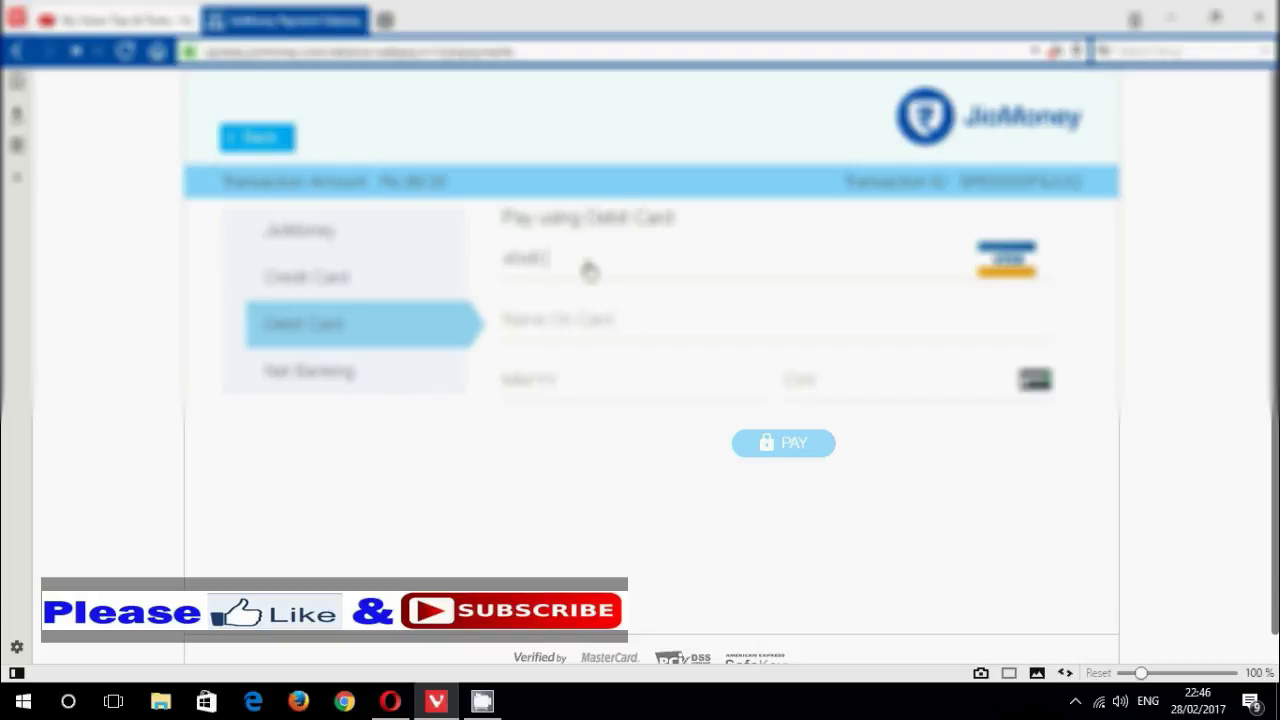
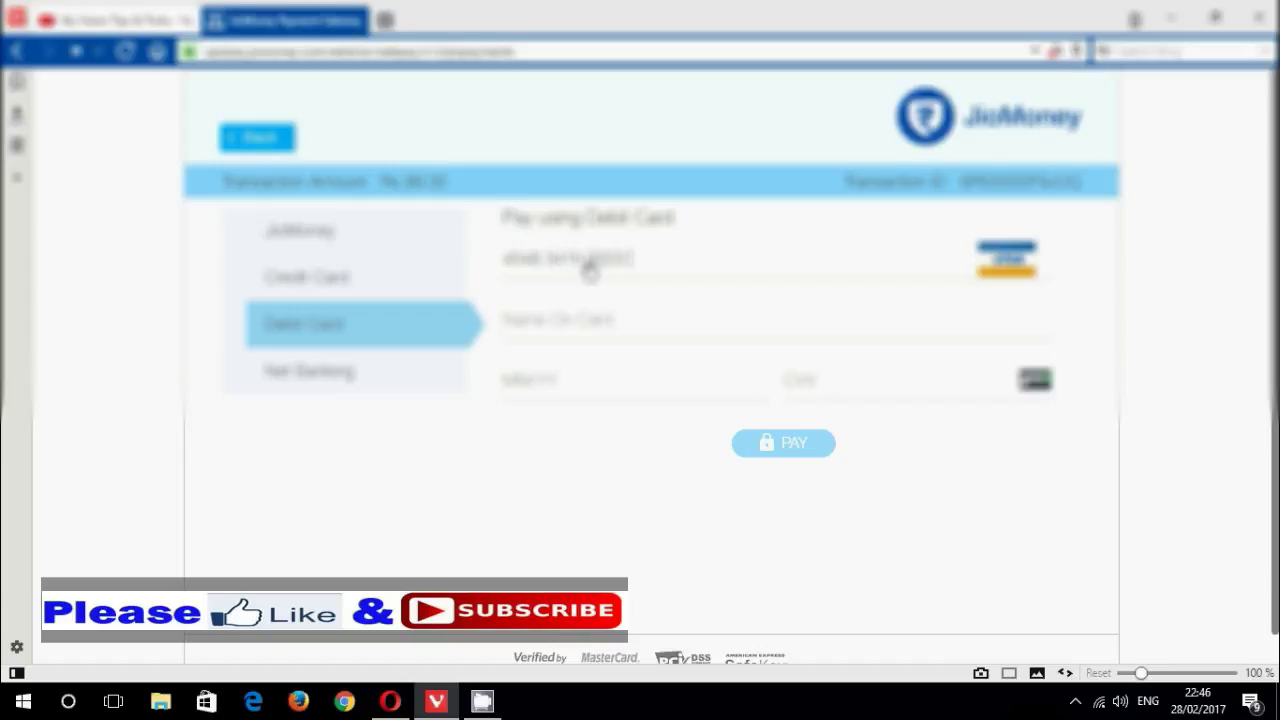
{"action": "left_click", "coordinate": [560, 328]}
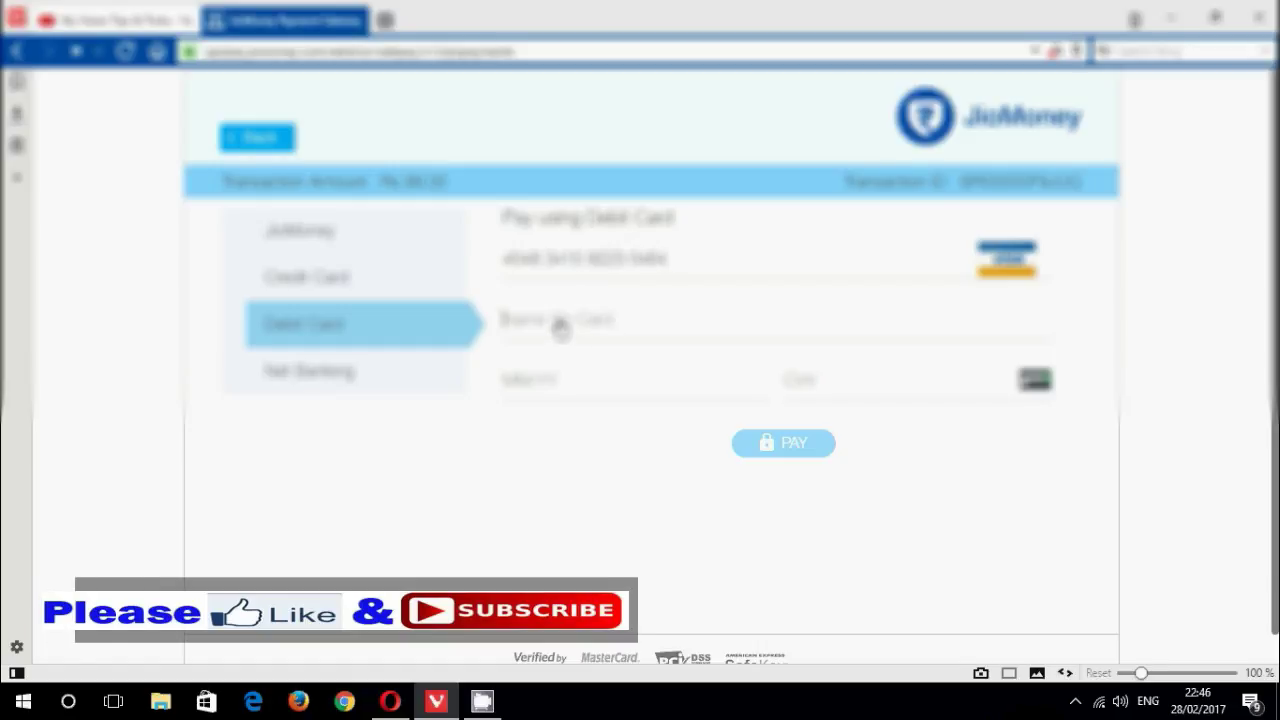
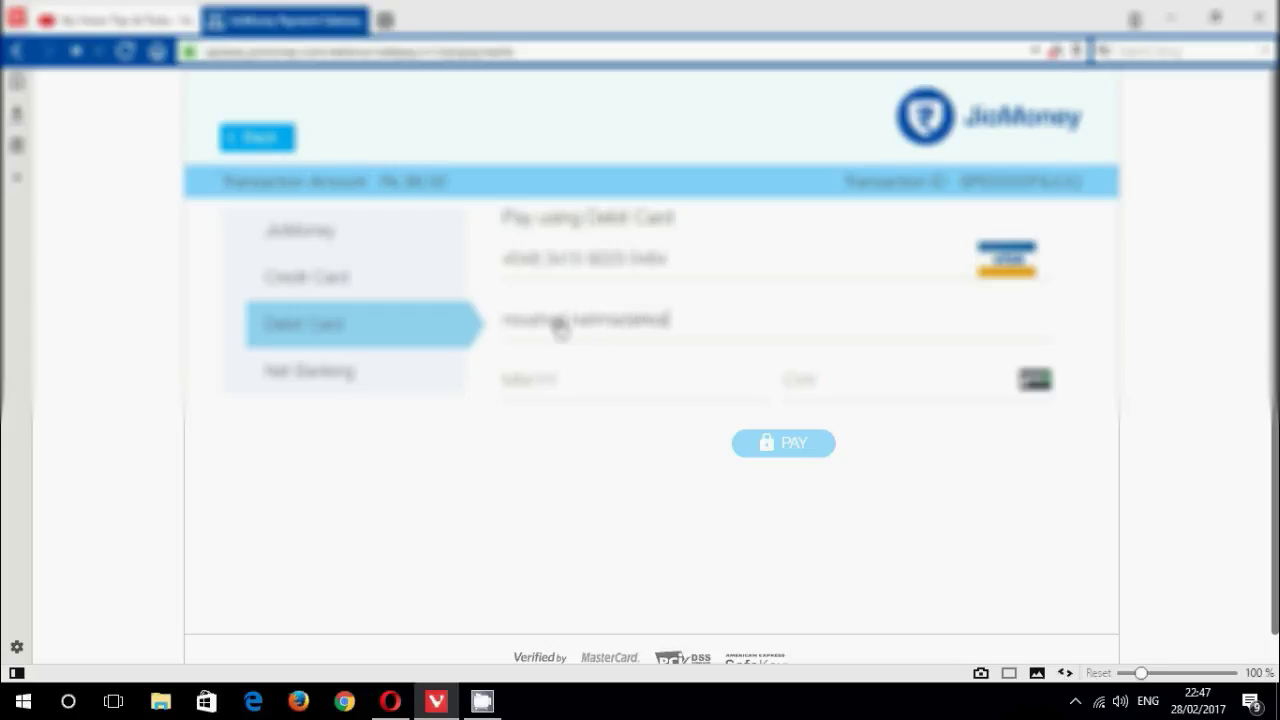
{"action": "left_click", "coordinate": [508, 390]}
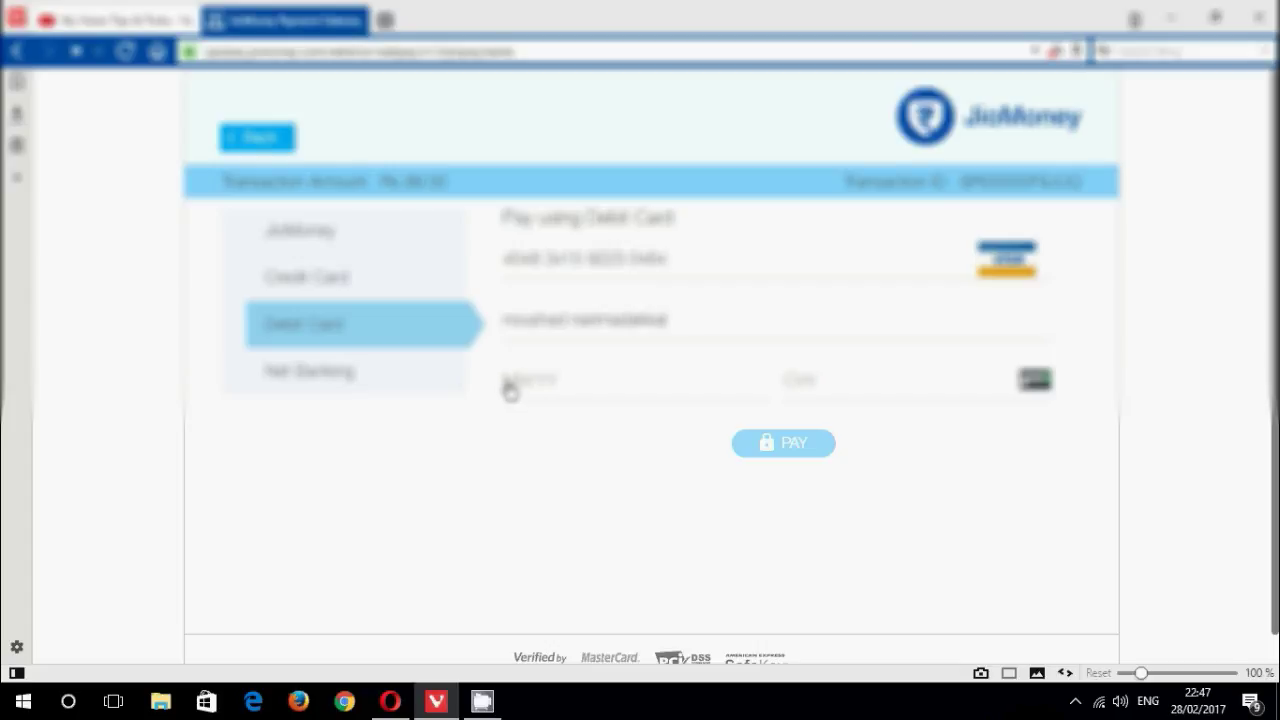
{"action": "type", "text": "10/22"}
{"action": "left_click", "coordinate": [806, 390]}
{"action": "type", "text": "***"}
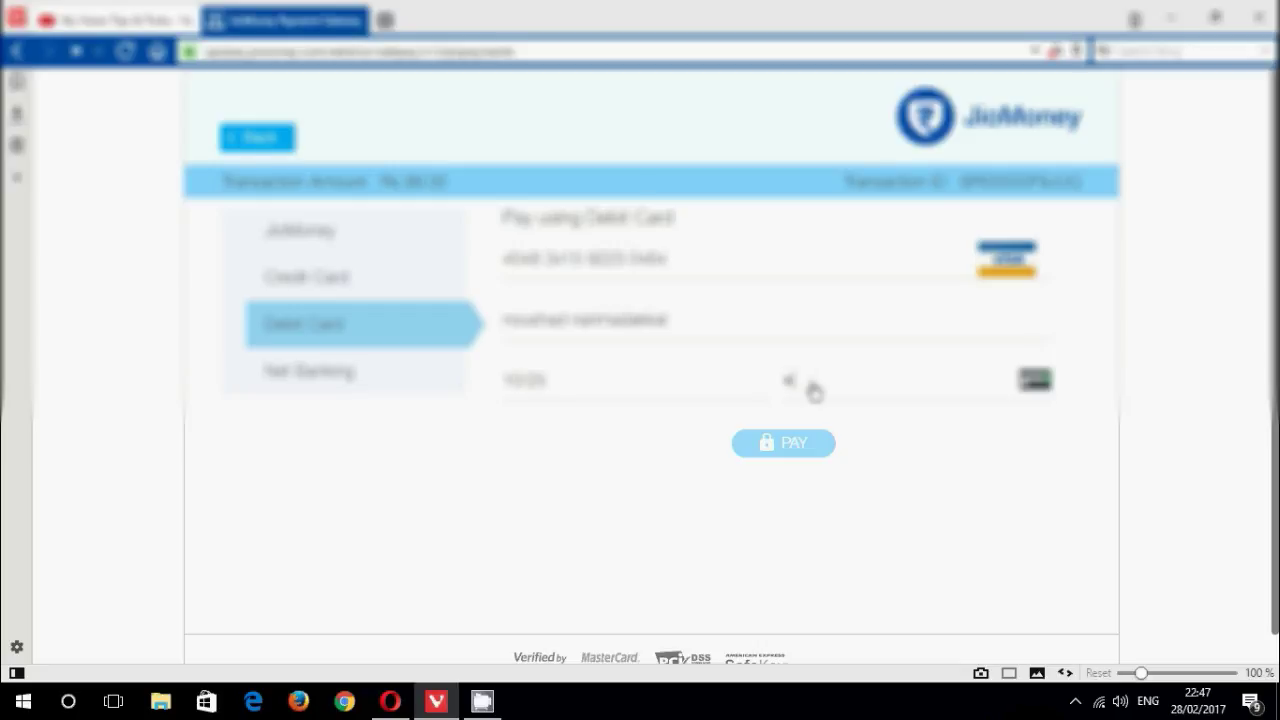
{"action": "left_click", "coordinate": [801, 452]}
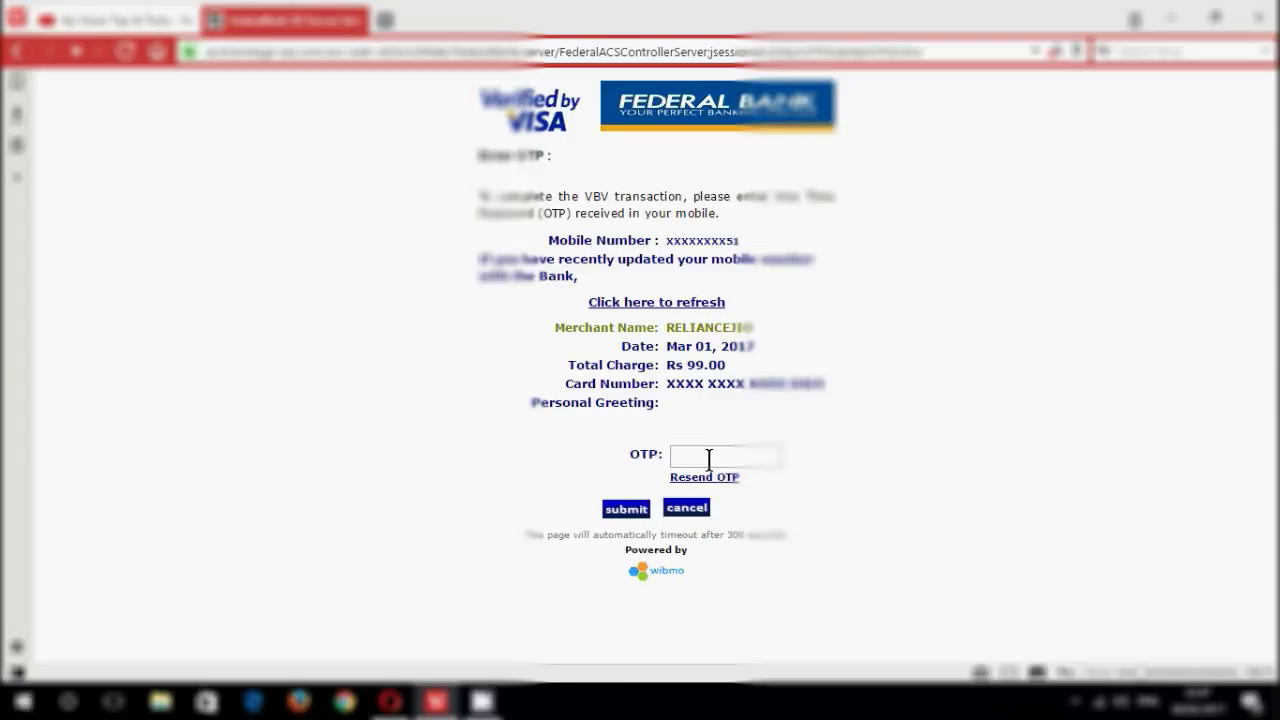
Authorise the Rs 99 charge with the one-time password and decline Vivaldi's save-password offer
{"action": "left_click", "coordinate": [708, 457]}
{"action": "key", "text": "BackSpace"}
{"action": "key", "text": "BackSpace"}
{"action": "key", "text": "BackSpace"}
{"action": "key", "text": "BackSpace"}
{"action": "left_click", "coordinate": [627, 510]}
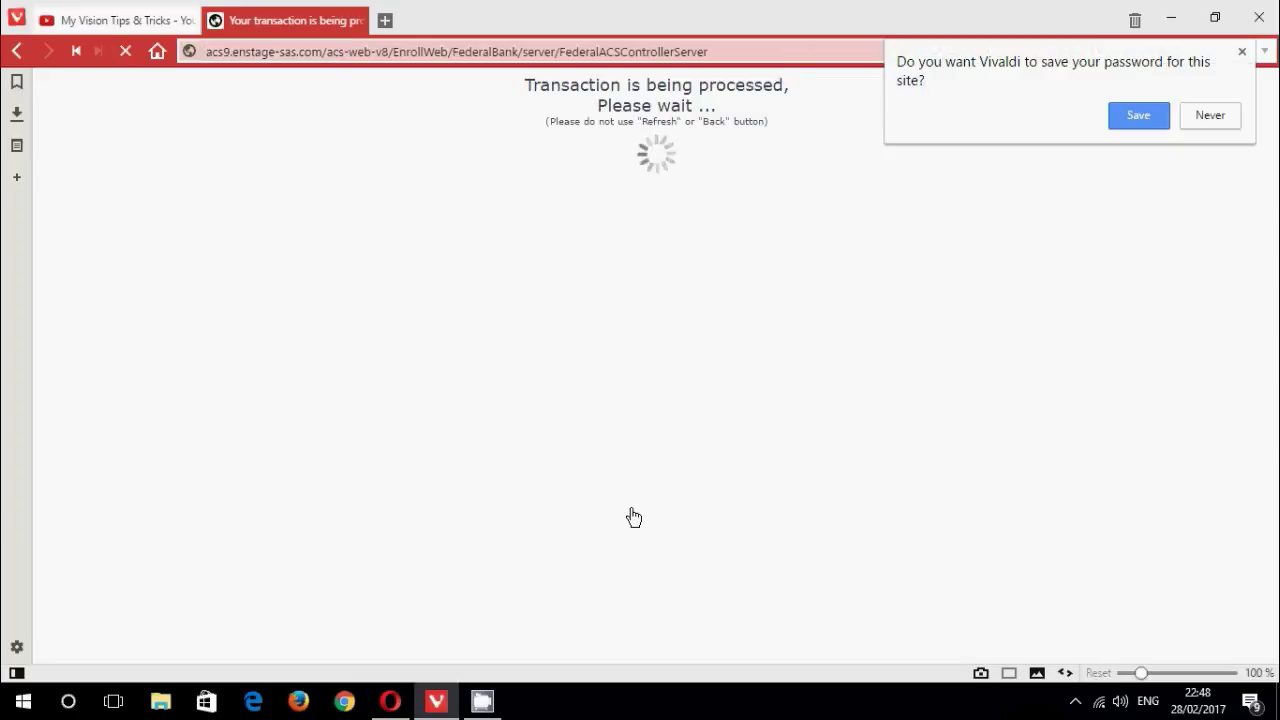
{"action": "left_click", "coordinate": [1203, 118]}
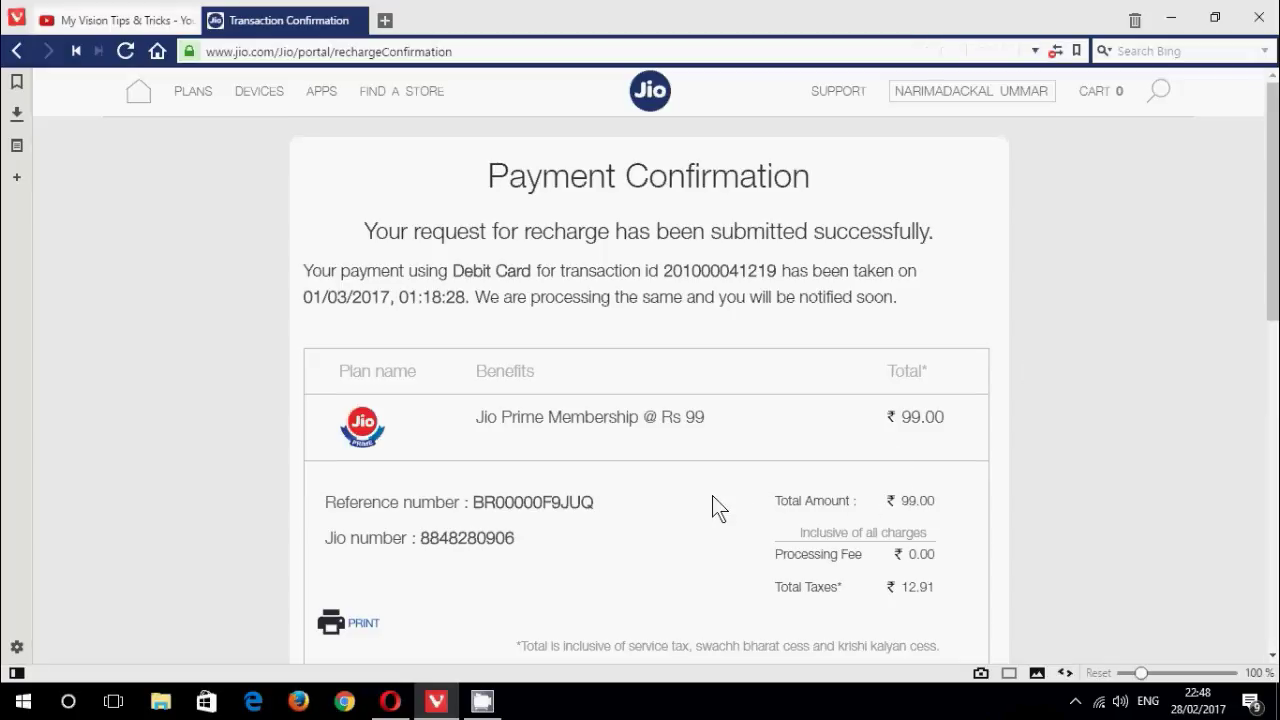
Close the Payment Confirmation with Done to return to the now-Prime account dashboard
{"action": "scroll", "coordinate": [713, 506], "scroll_direction": "down", "scroll_amount": 1}
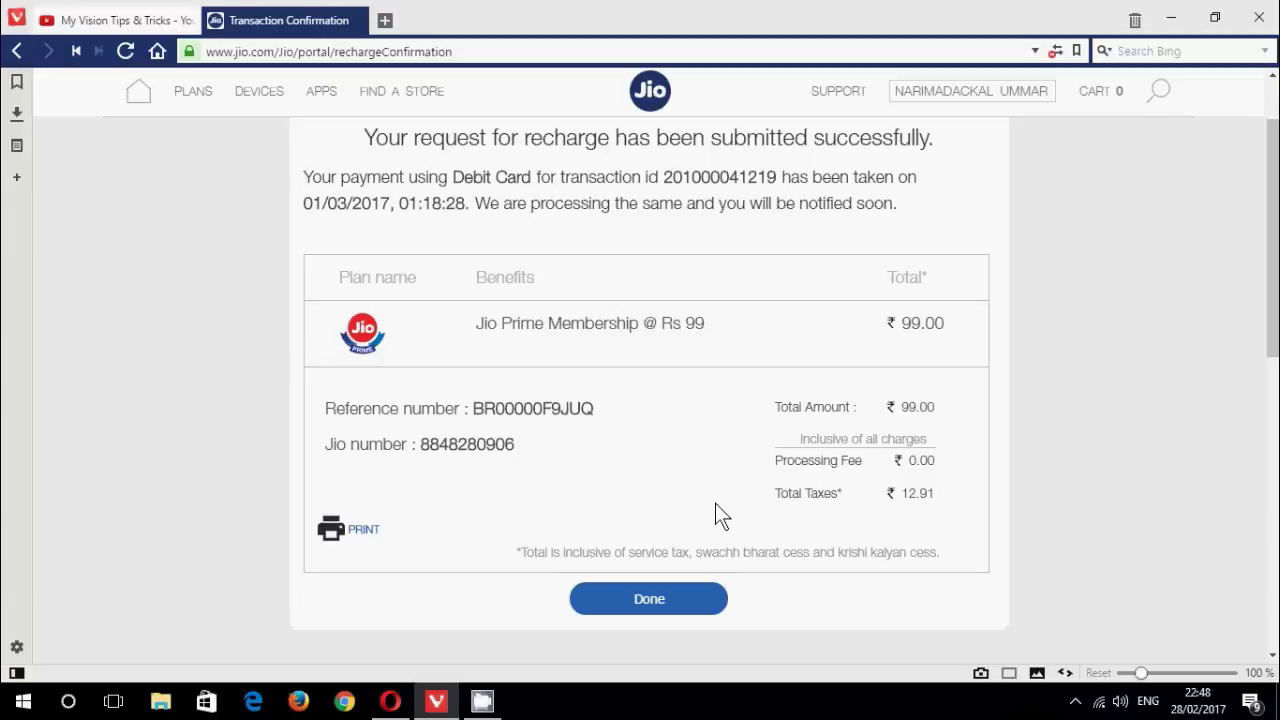
{"action": "left_click", "coordinate": [628, 600]}
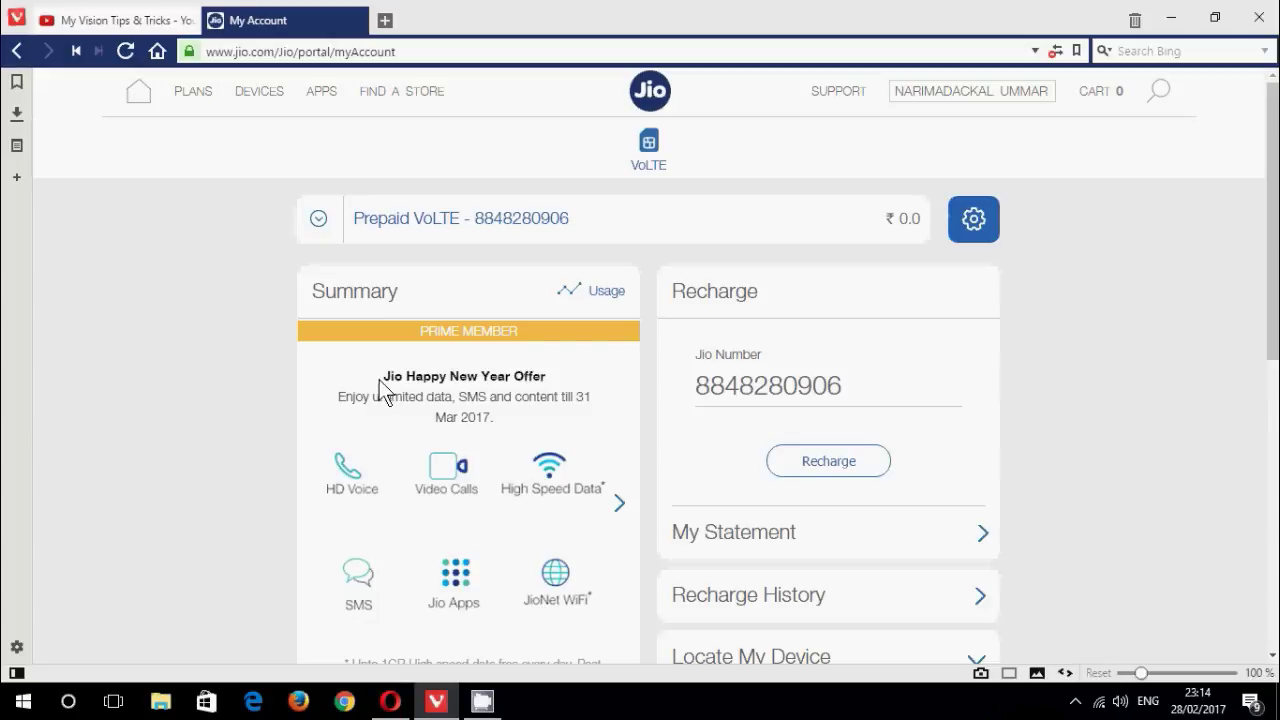
{"action": "left_click_drag", "start_coordinate": [337, 378], "coordinate": [473, 375]}
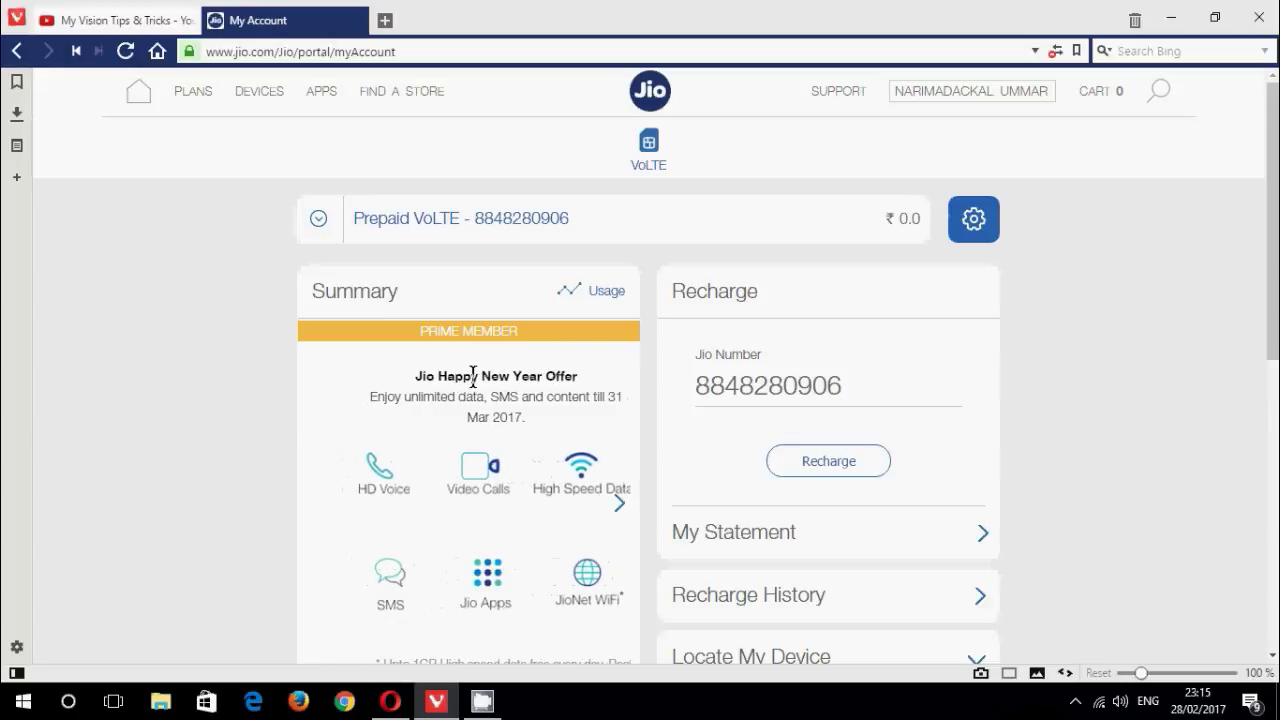